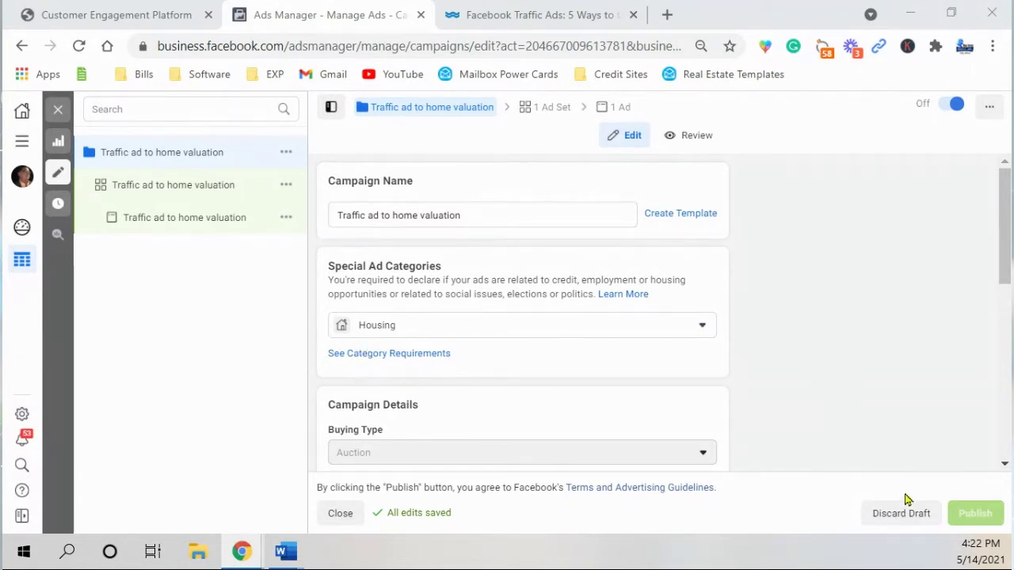
# - Review the campaign settings, then open the "Traffic ad to home valuation" ad set and check its traffic destination
pyautogui.click(873, 405)
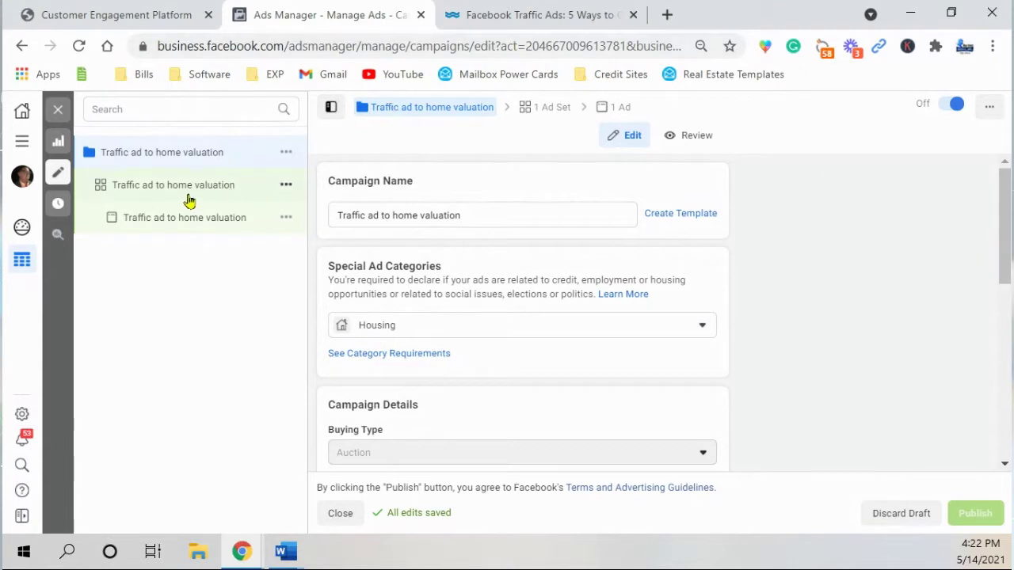
pyautogui.moveTo(1003, 225); pyautogui.dragTo(1009, 409)
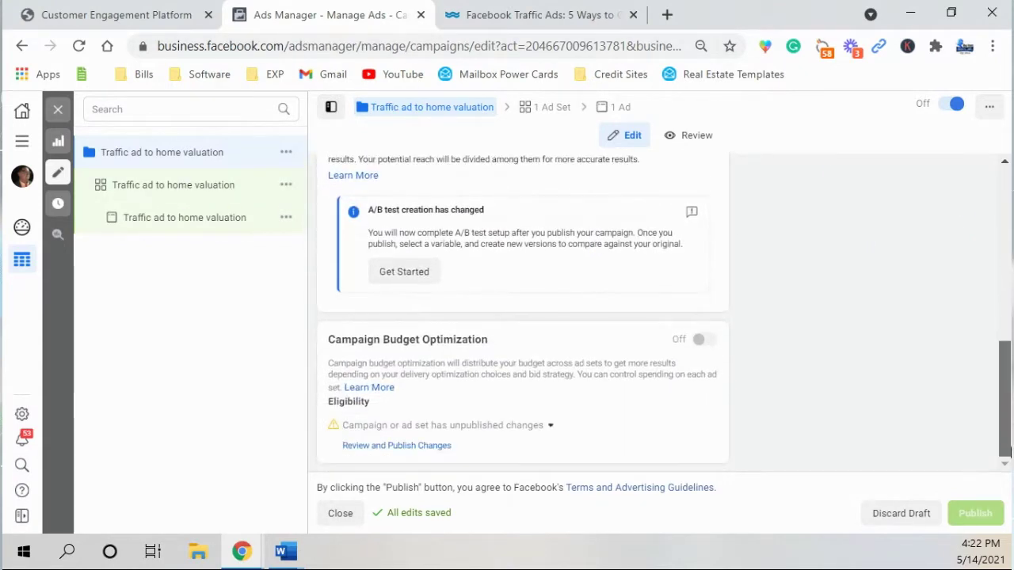
pyautogui.click(185, 190)
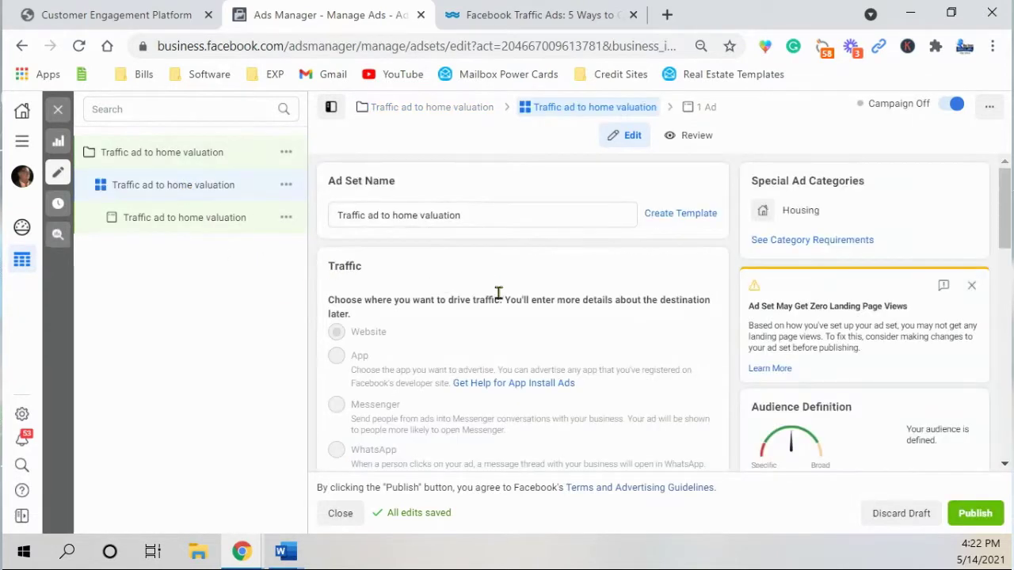
pyautogui.scroll(-2, 404, 227)
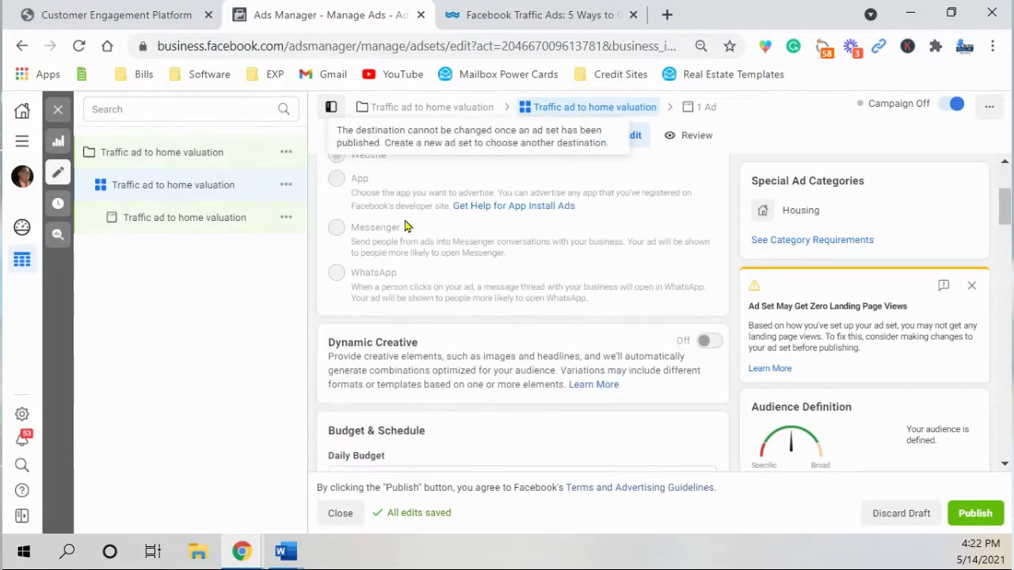
pyautogui.scroll(1, 372, 246)
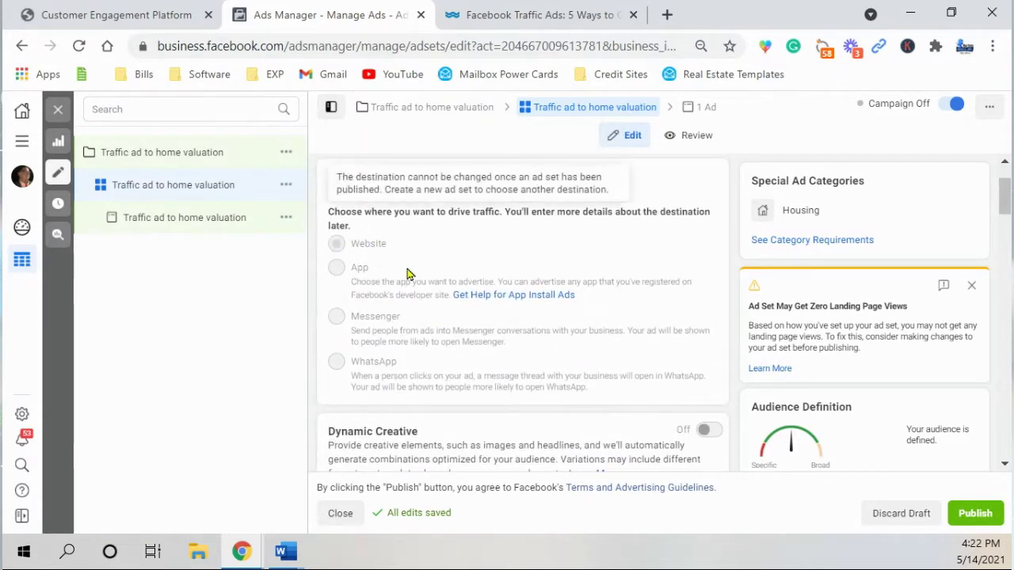
pyautogui.scroll(-1, 404, 276)
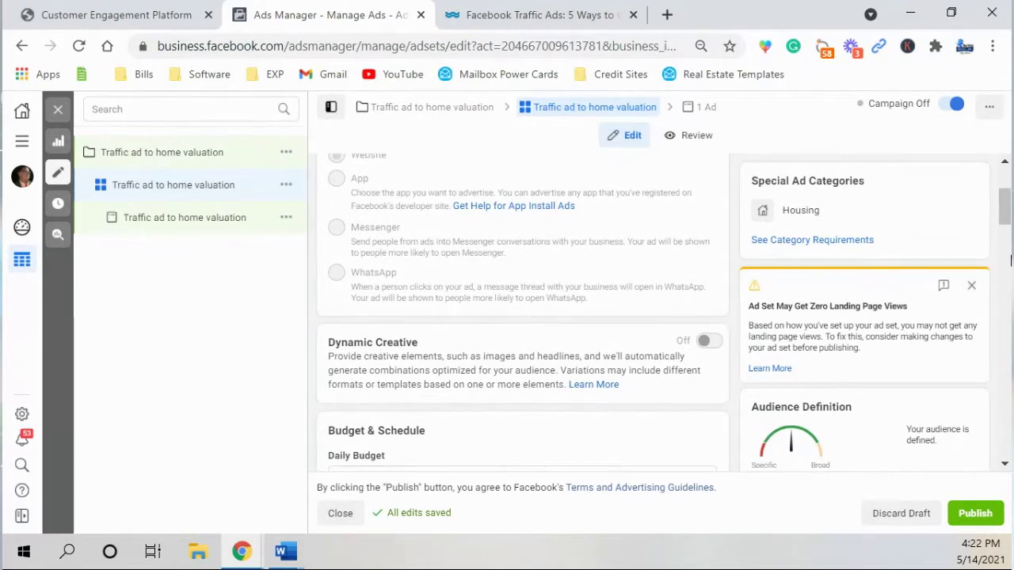
# - Set the ad set's daily budget to $5.00
pyautogui.moveTo(1006, 204); pyautogui.dragTo(1006, 229)
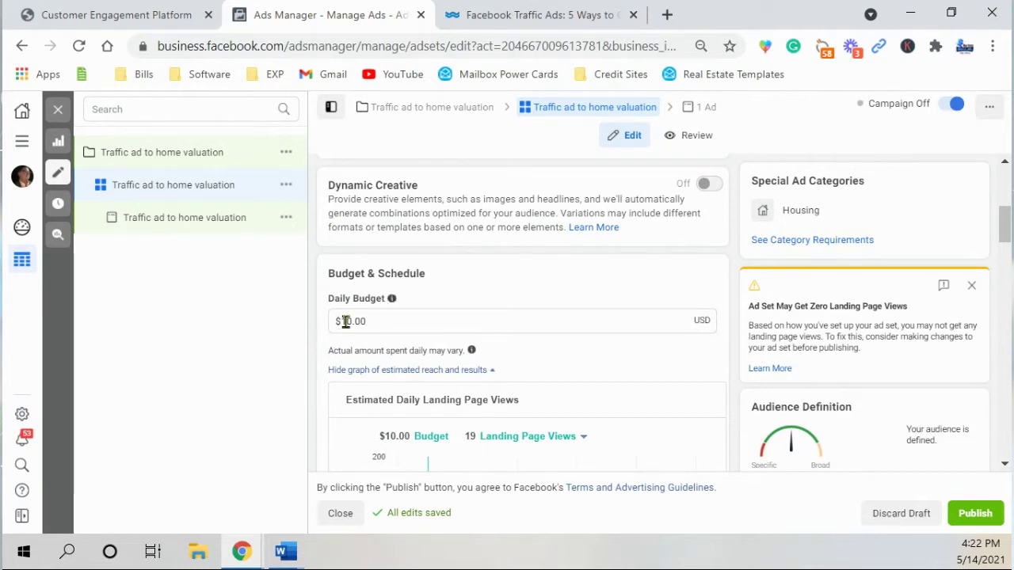
pyautogui.moveTo(340, 320); pyautogui.dragTo(363, 322)
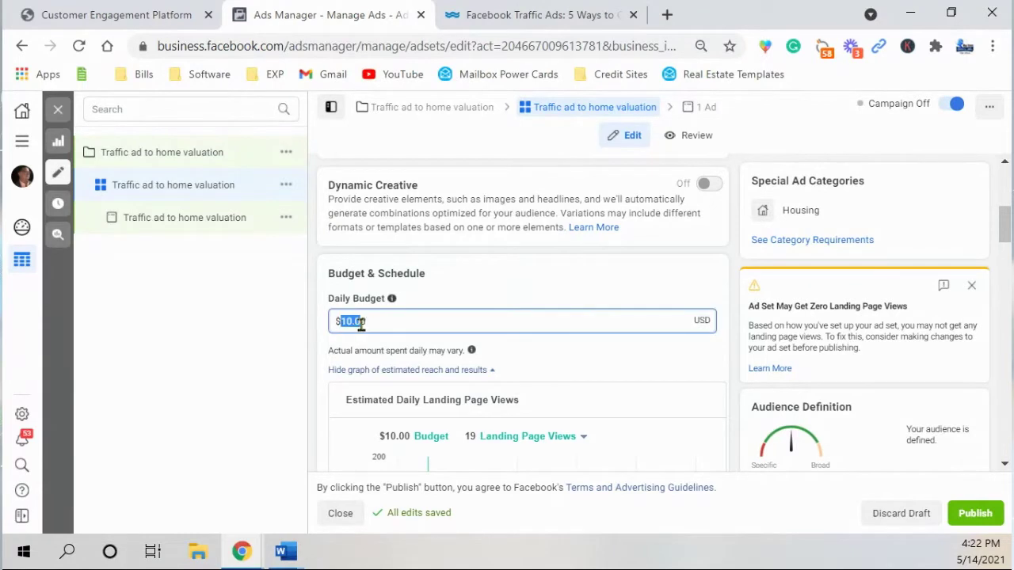
pyautogui.write('5')
pyautogui.click(271, 354)
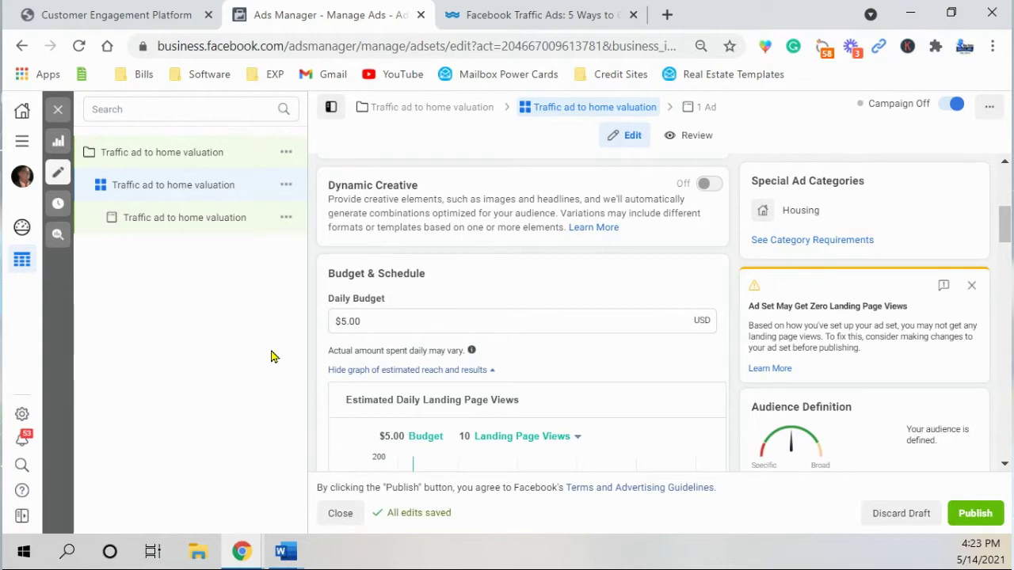
# - Set the ad set's daily budget to $10.00
pyautogui.moveTo(1006, 224); pyautogui.dragTo(1008, 443)
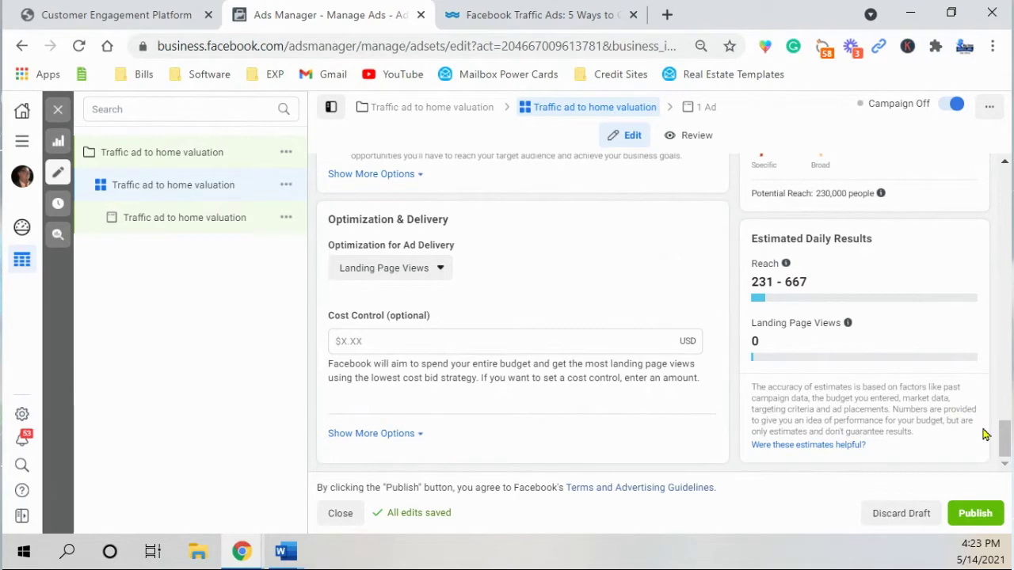
pyautogui.moveTo(1005, 440); pyautogui.dragTo(969, 235)
pyautogui.moveTo(365, 353); pyautogui.dragTo(288, 347)
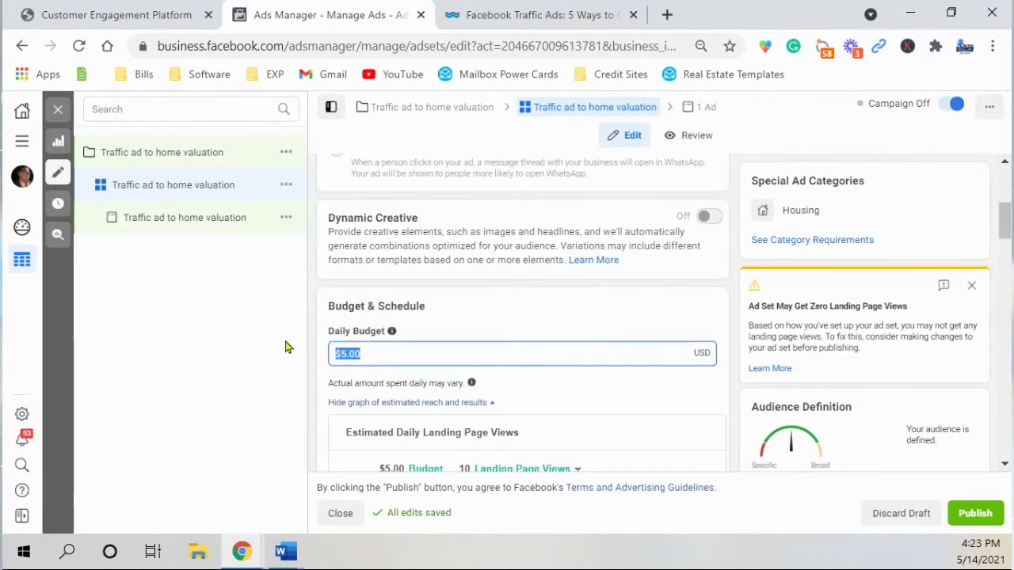
pyautogui.write('10.00')
# - Examine the ad set's budget, schedule, audience locations, age and gender settings, and detailed targeting interests
pyautogui.moveTo(1001, 239); pyautogui.dragTo(985, 187)
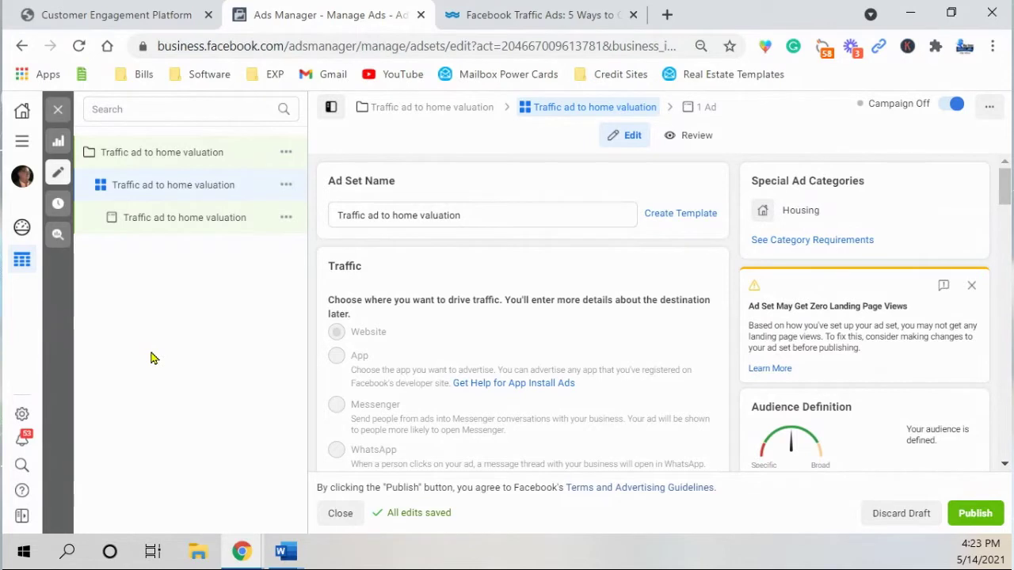
pyautogui.scroll(-1, 322, 346)
pyautogui.scroll(-4, 421, 339)
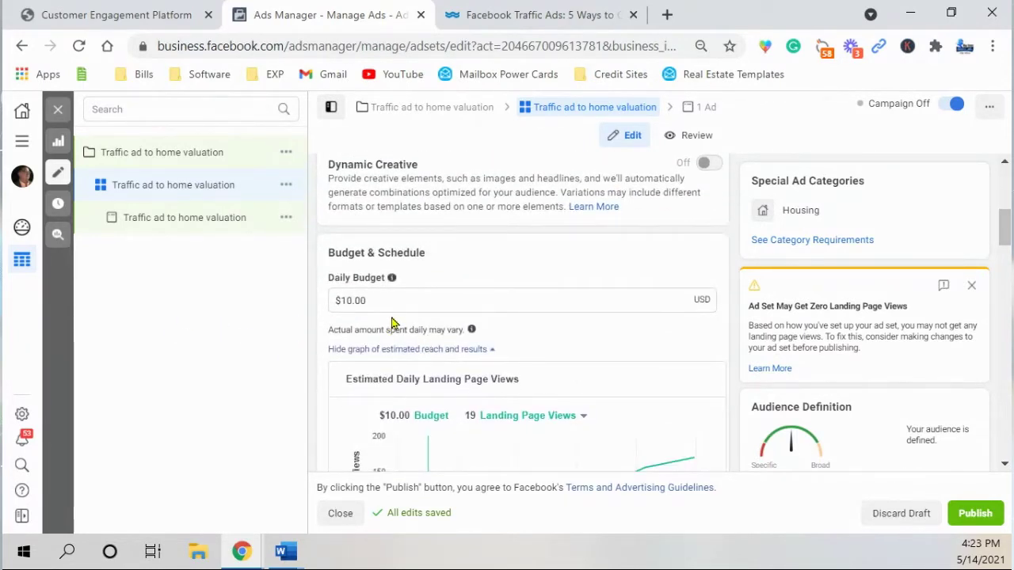
pyautogui.scroll(-6, 396, 323)
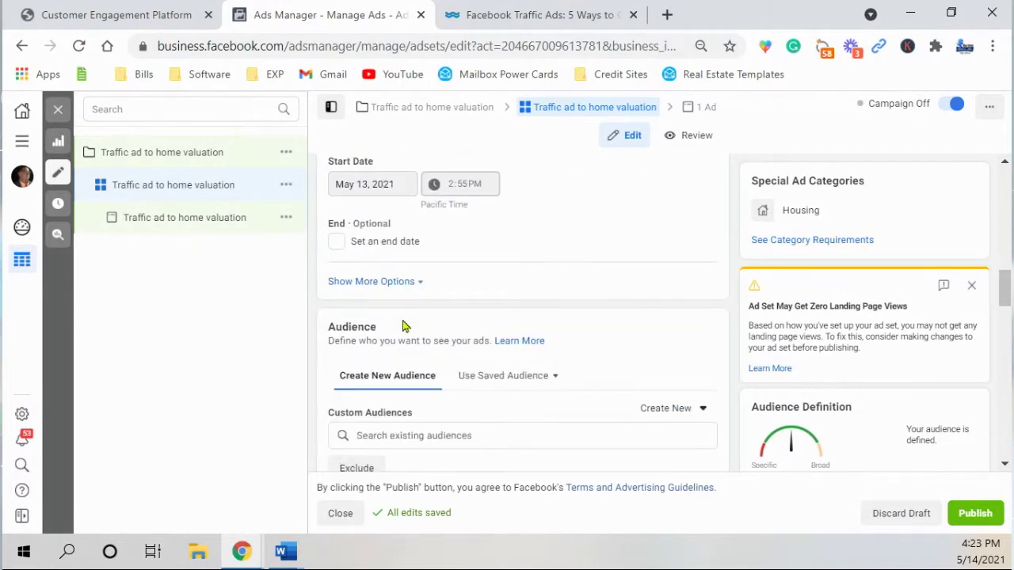
pyautogui.scroll(-4, 332, 335)
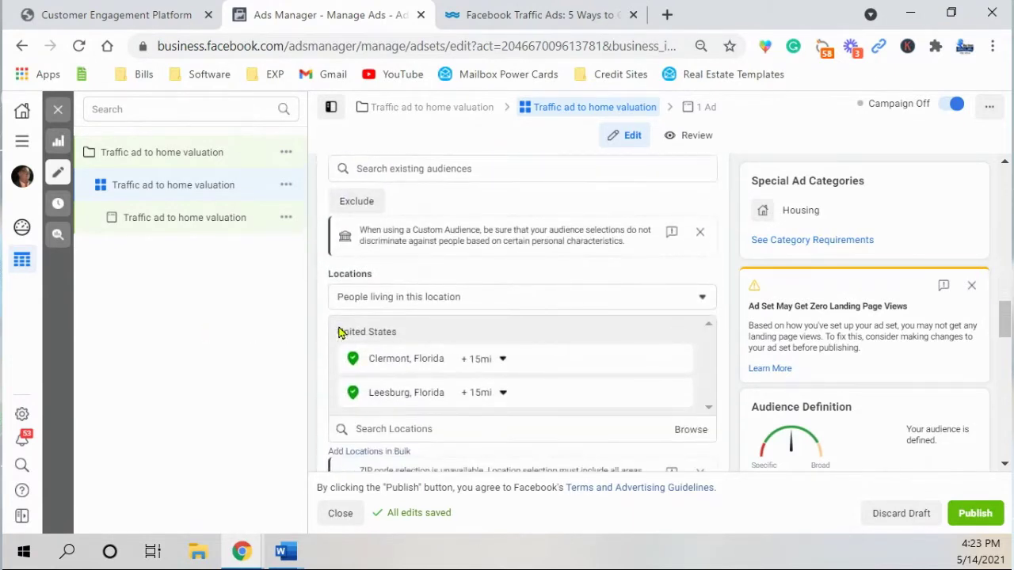
pyautogui.scroll(-1, 338, 331)
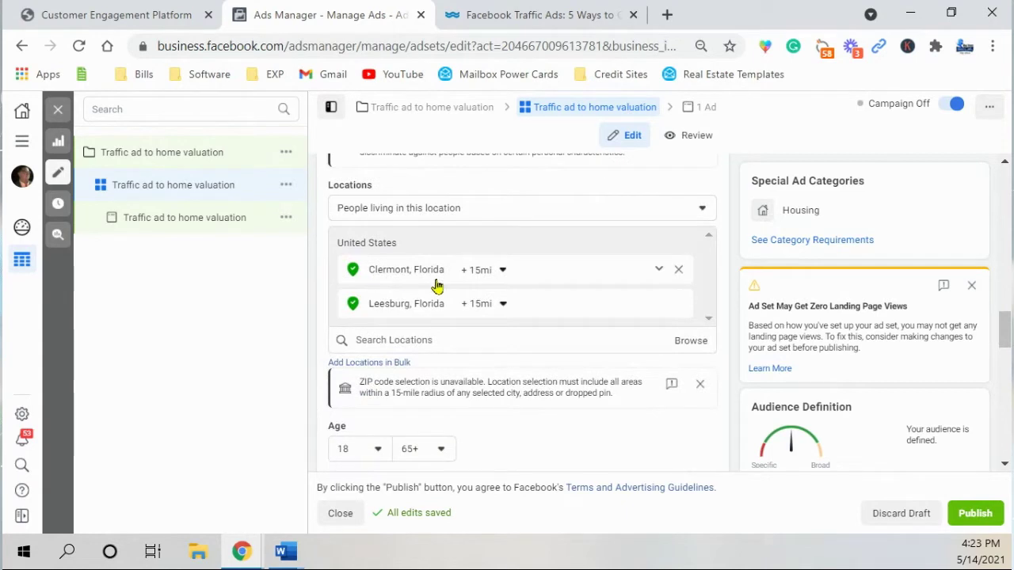
pyautogui.scroll(-3, 329, 335)
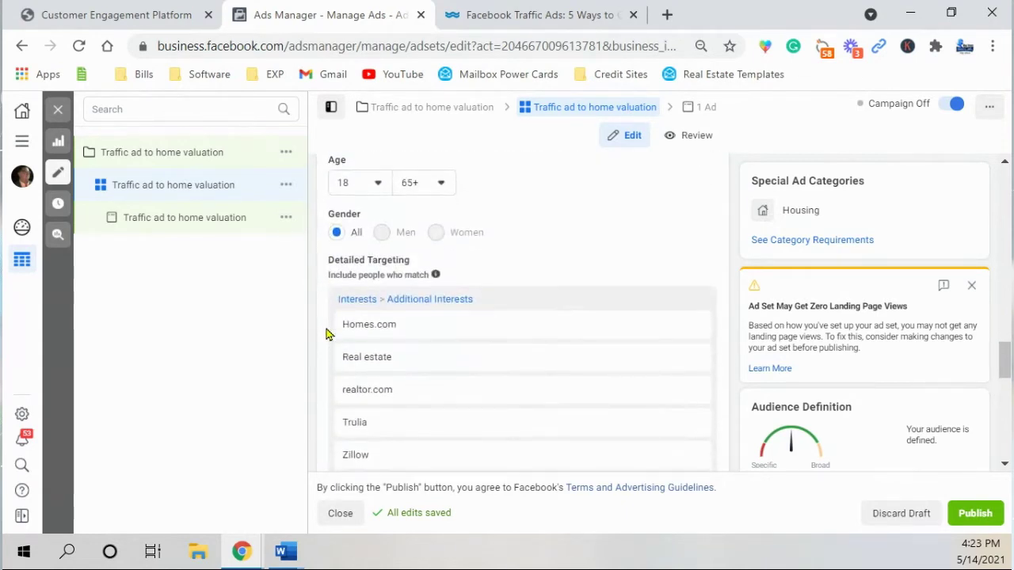
pyautogui.scroll(-1, 329, 334)
pyautogui.moveTo(379, 250)
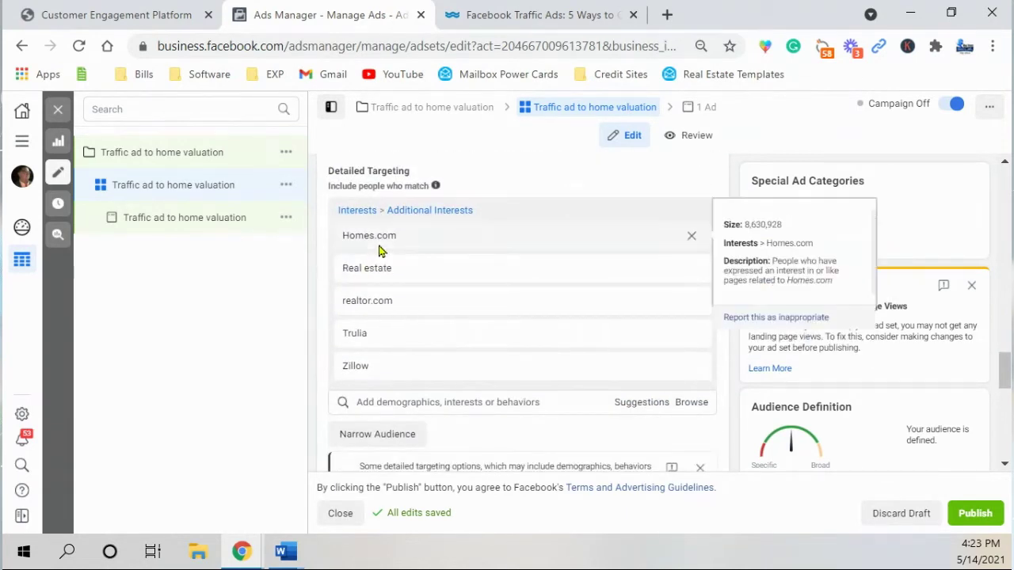
pyautogui.moveTo(392, 275)
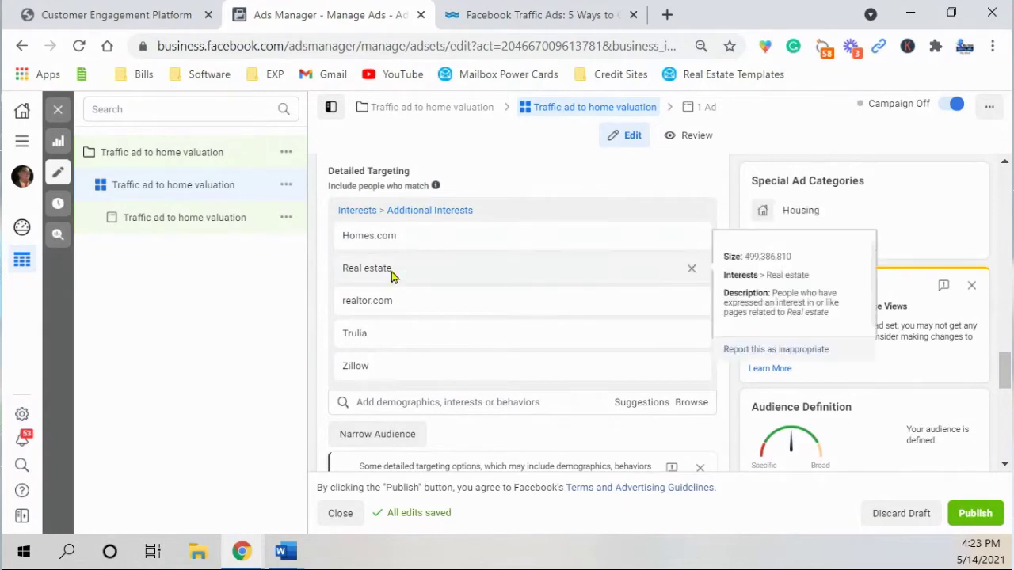
pyautogui.moveTo(400, 310)
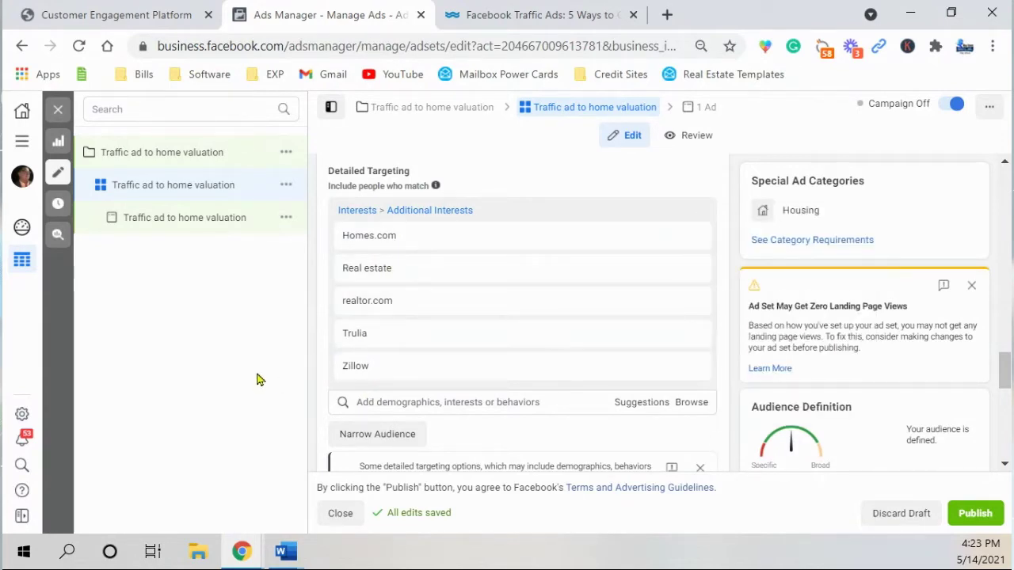
# - Switch the ad set to manual placements and exclude Instagram from the platforms
pyautogui.scroll(-3, 320, 365)
pyautogui.scroll(-3, 321, 364)
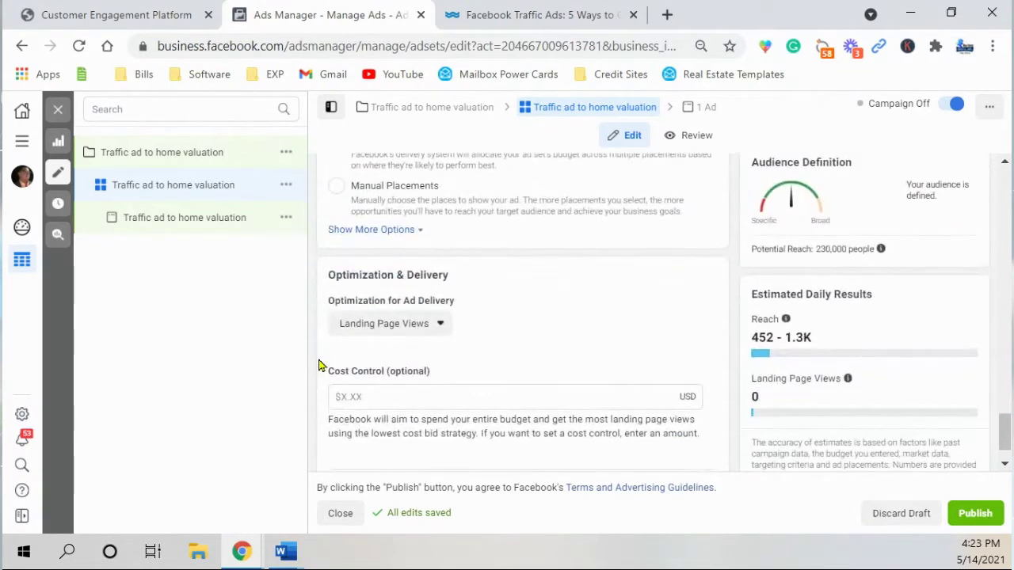
pyautogui.scroll(2, 319, 362)
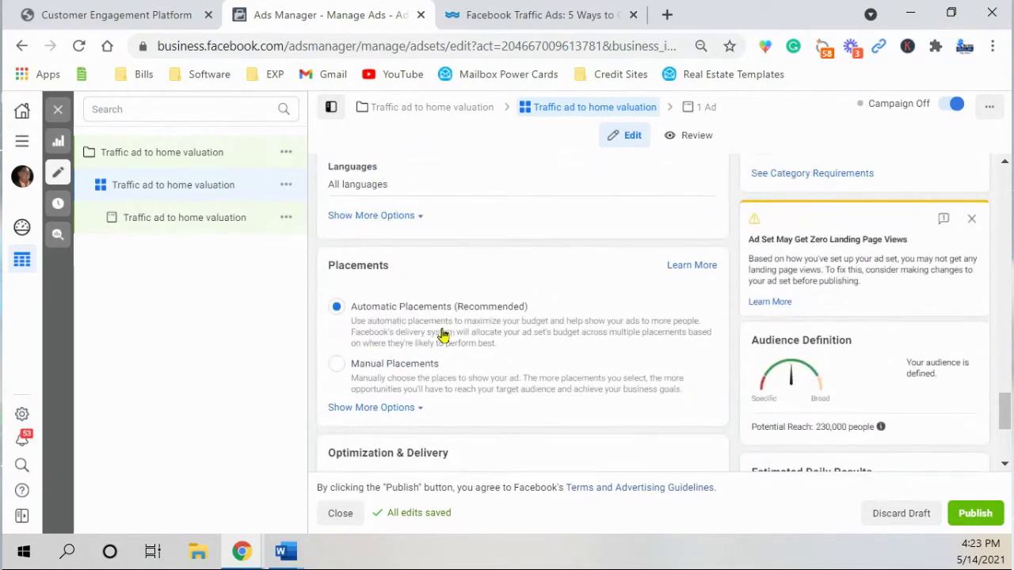
pyautogui.click(336, 364)
pyautogui.scroll(-2, 458, 365)
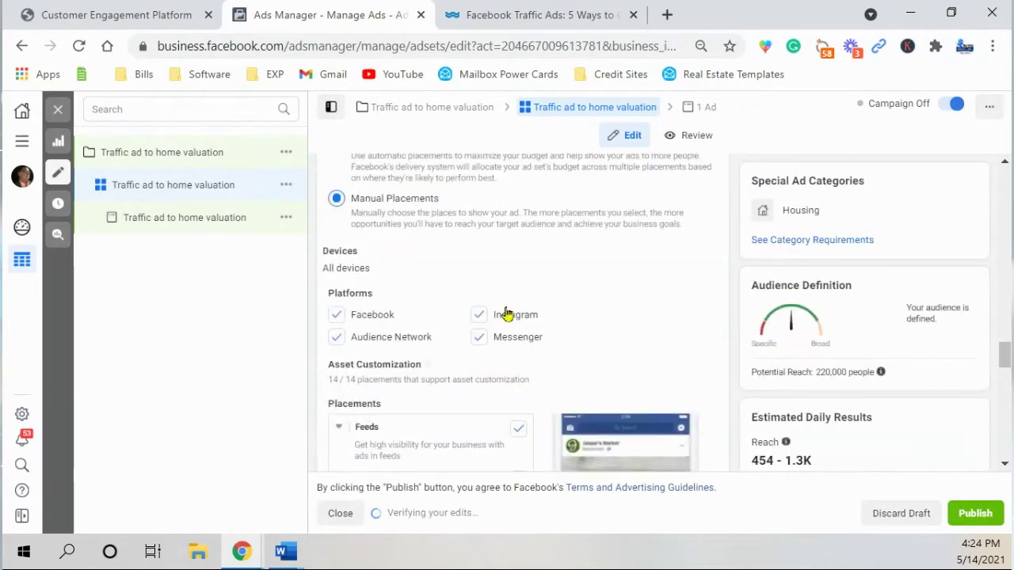
pyautogui.click(478, 316)
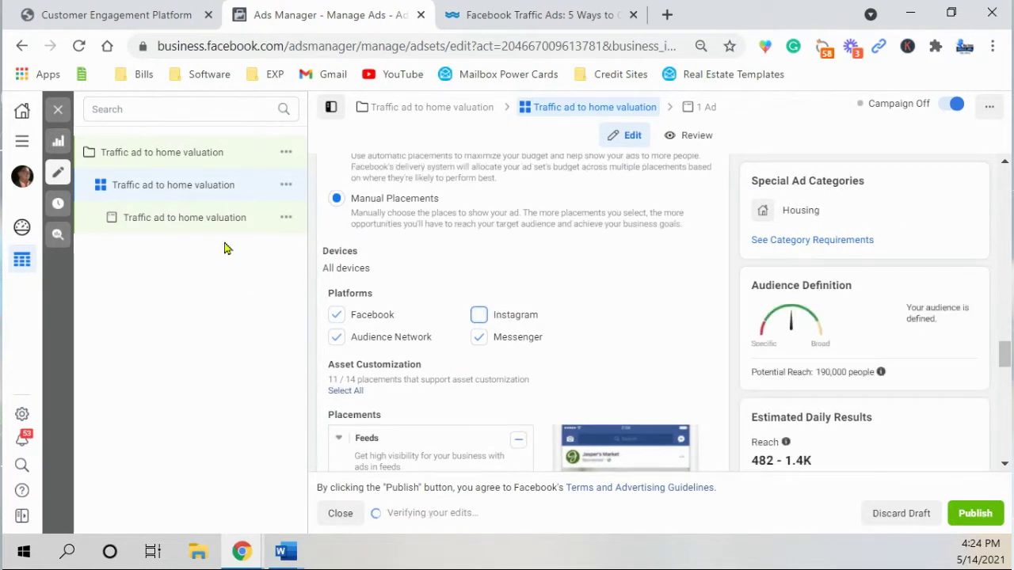
# - Open the "Traffic ad to home valuation" ad, view the home value landing page, and return to the ad
pyautogui.click(205, 228)
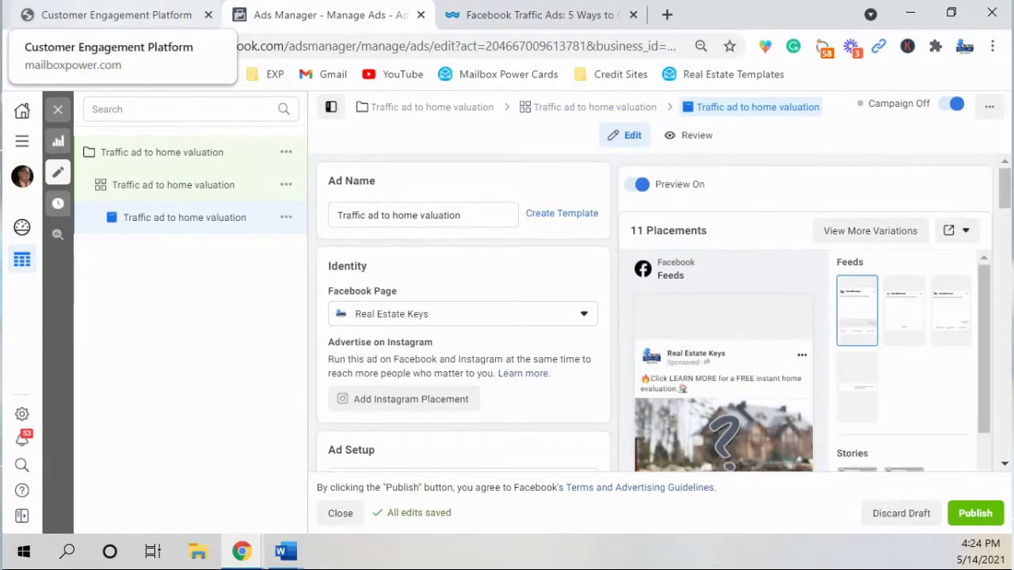
pyautogui.moveTo(2, 79); pyautogui.dragTo(754, 30)
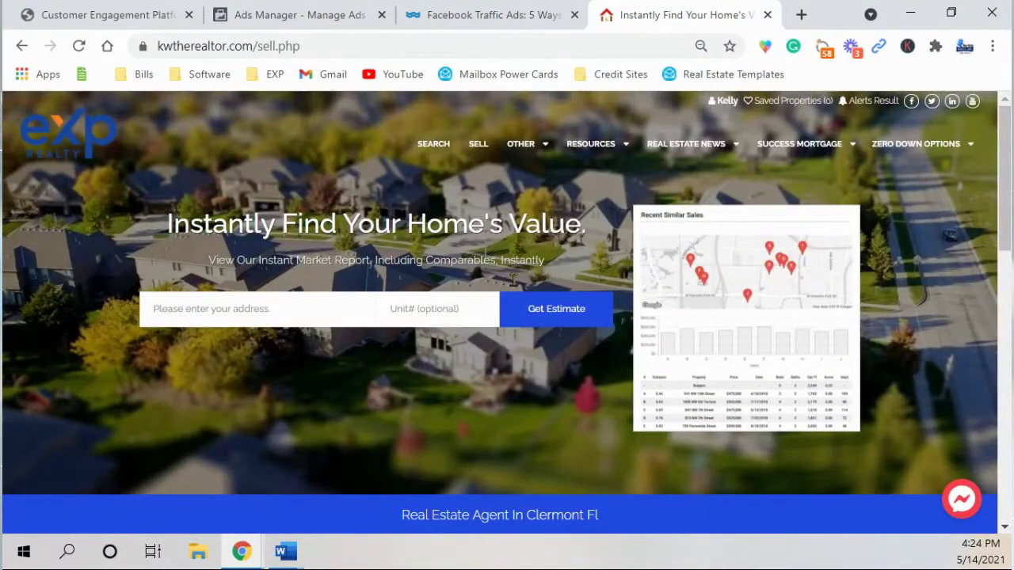
pyautogui.click(308, 12)
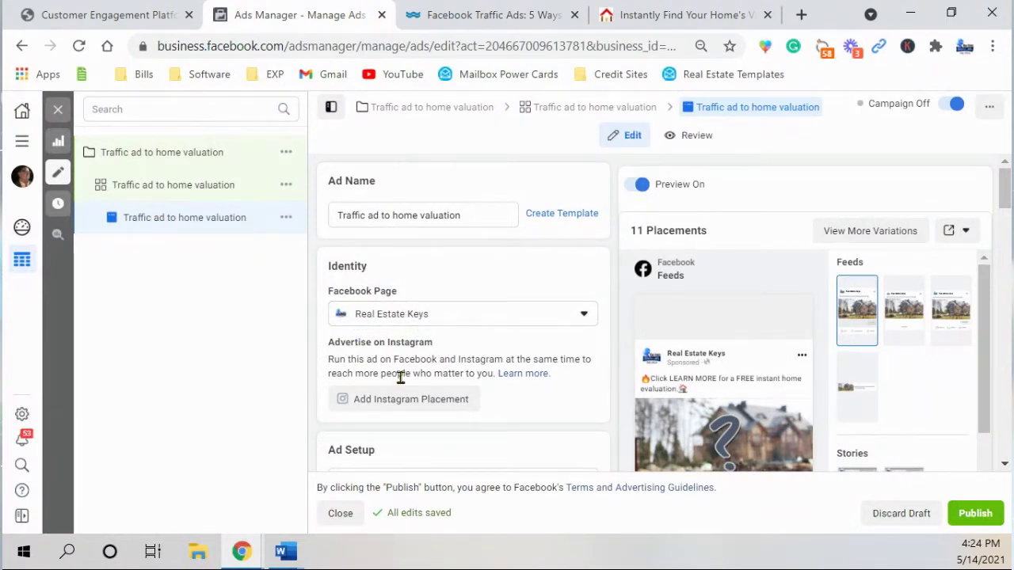
# - Review the ad's format, primary text, destination, tracking and placement previews, and publish the changes
pyautogui.scroll(-3, 399, 377)
pyautogui.scroll(-7, 445, 394)
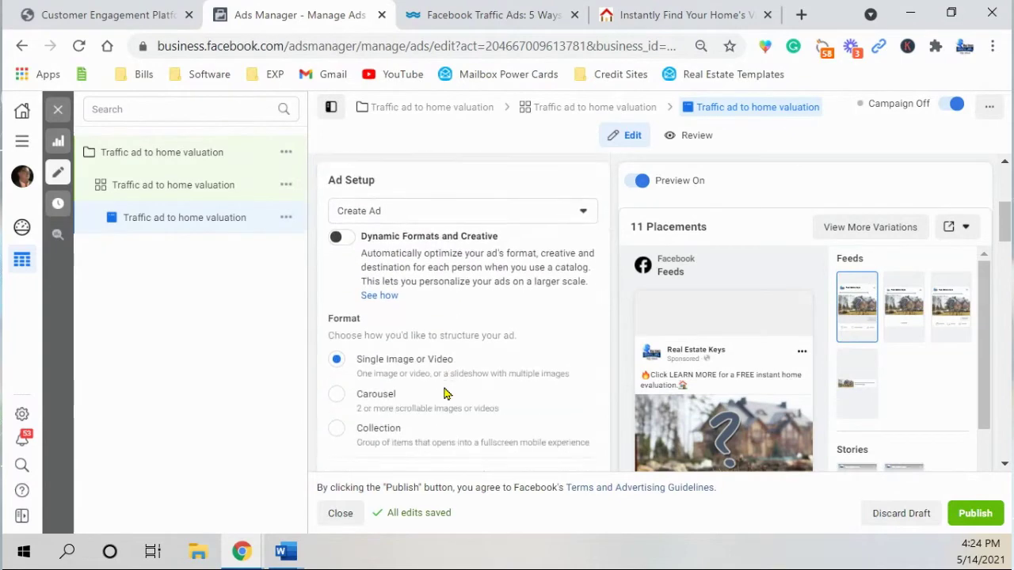
pyautogui.scroll(-2, 445, 388)
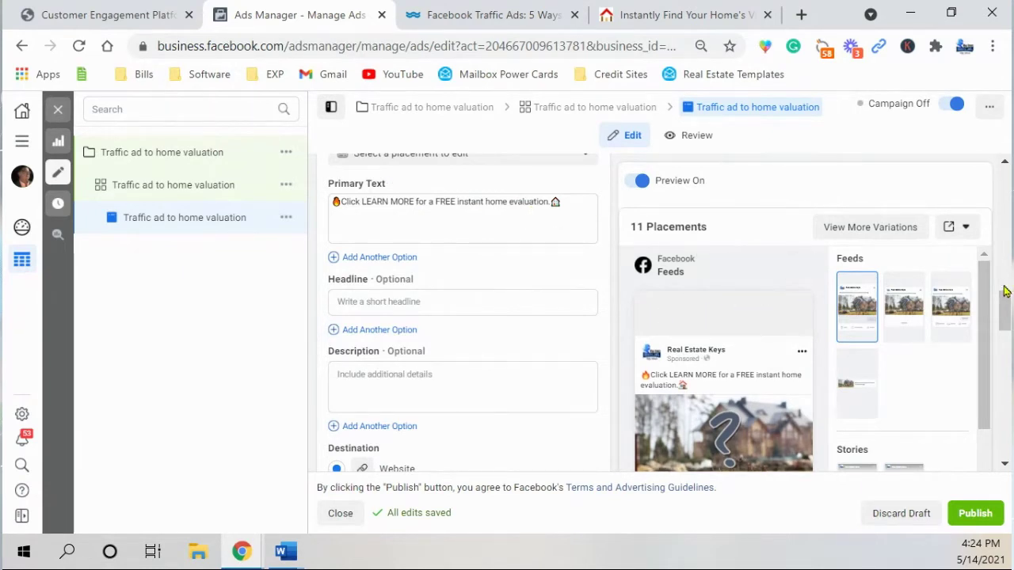
pyautogui.scroll(-1, 1002, 294)
pyautogui.moveTo(986, 327); pyautogui.dragTo(989, 411)
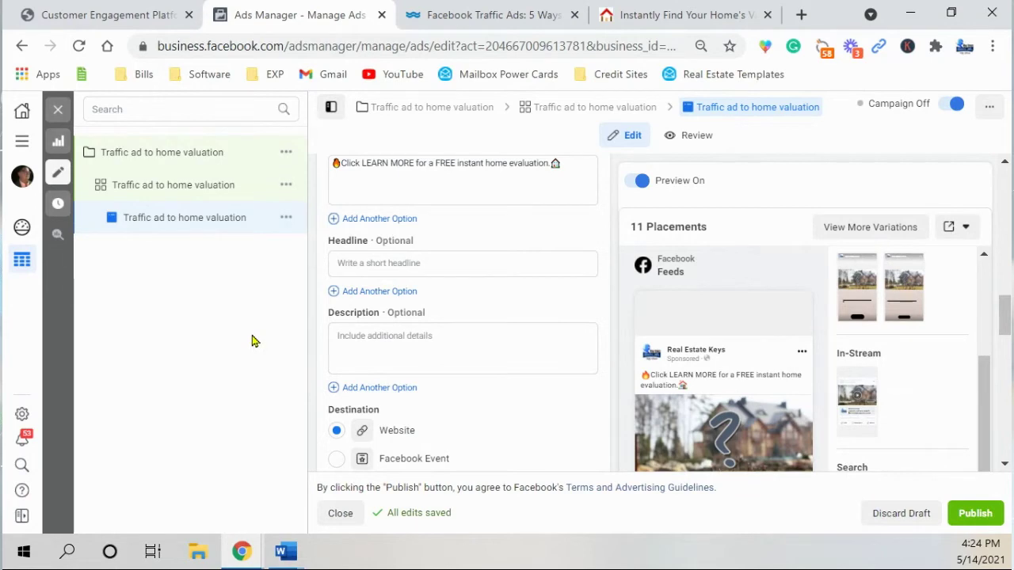
pyautogui.scroll(-4, 432, 359)
pyautogui.scroll(-10, 432, 358)
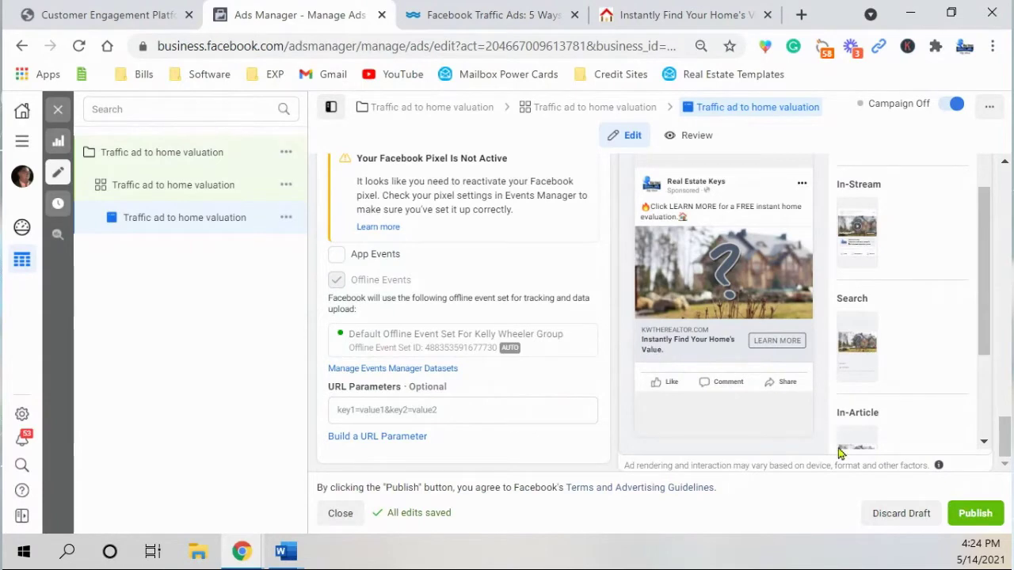
pyautogui.click(976, 513)
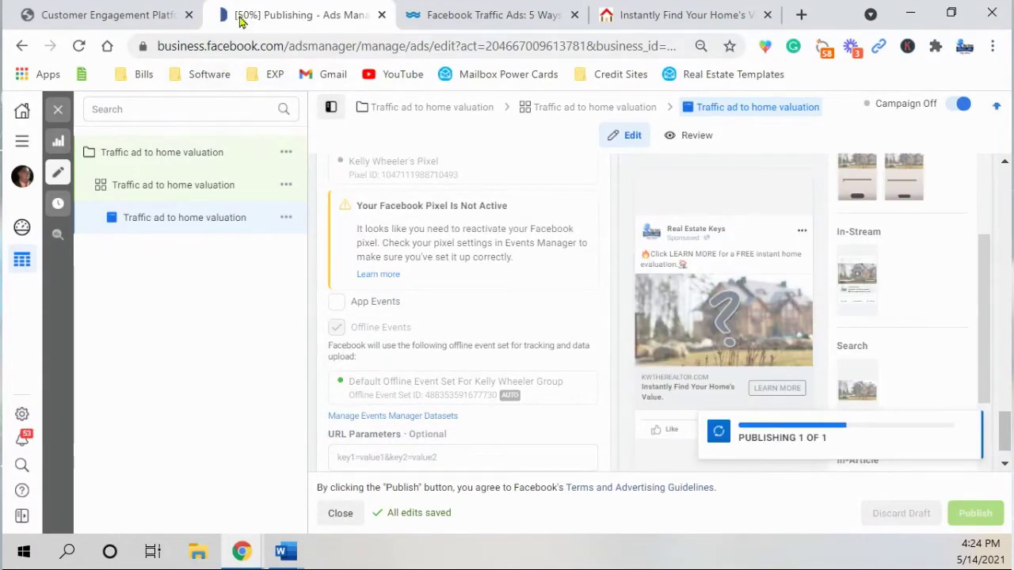
# - Switch to the Mailbox Power postcard editor and examine the front and back of the 4x6 postcard
pyautogui.click(432, 13)
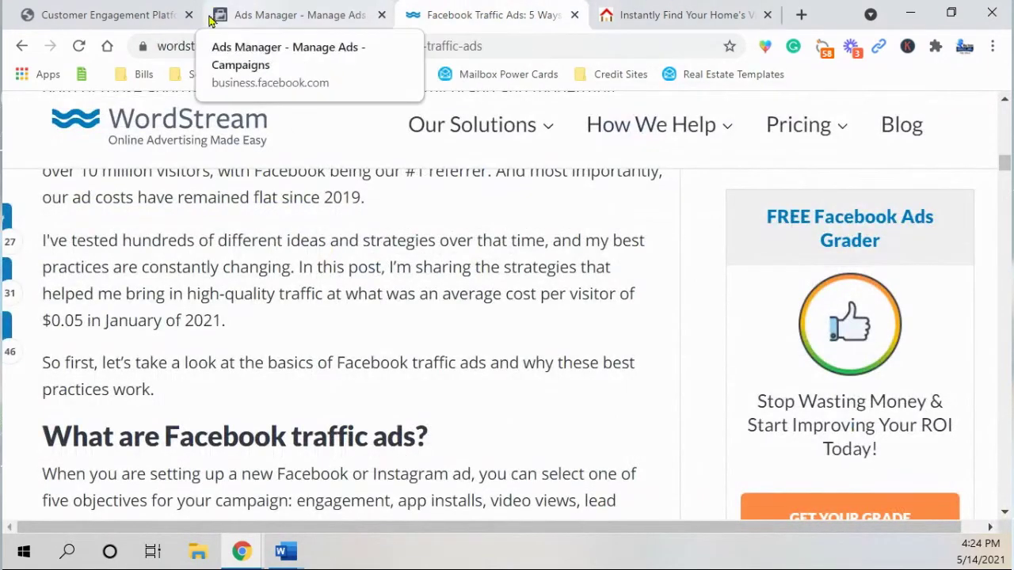
pyautogui.click(132, 25)
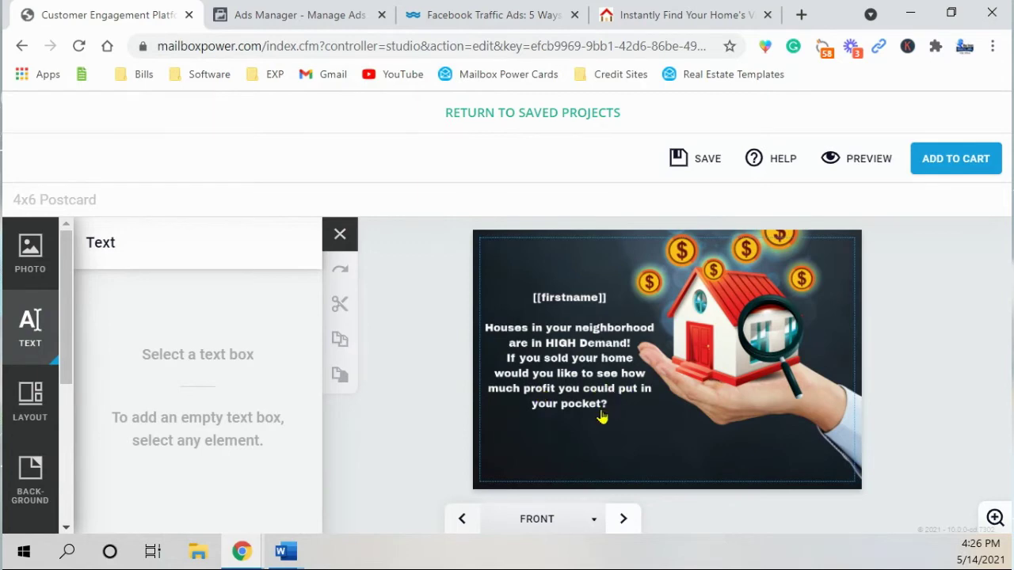
pyautogui.click(625, 520)
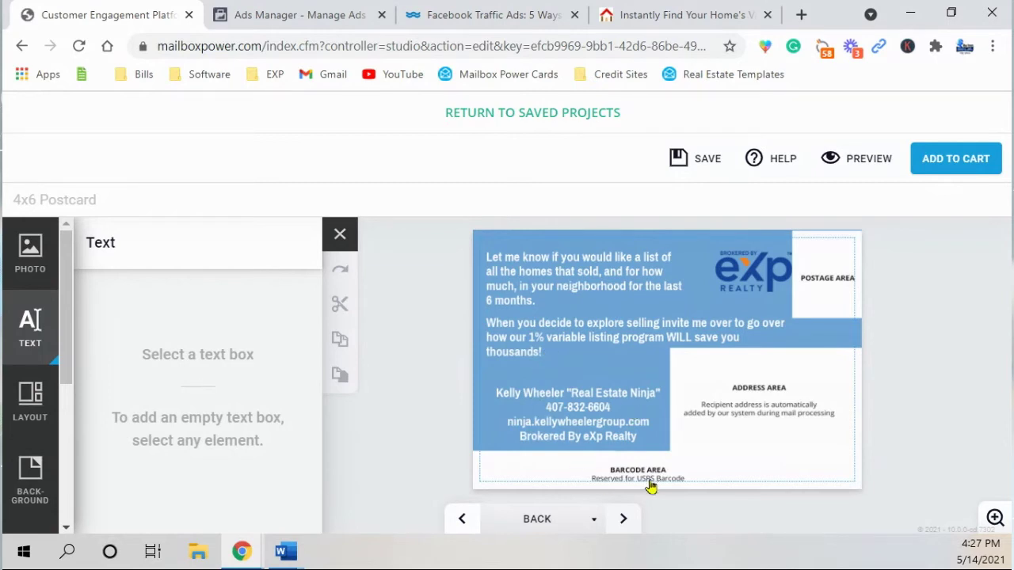
pyautogui.click(463, 519)
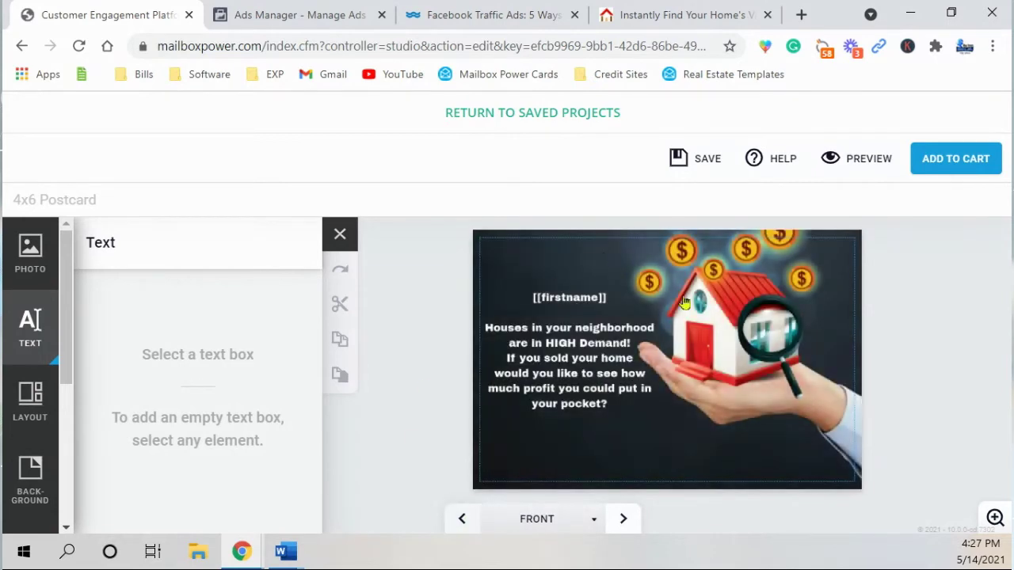
pyautogui.click(623, 518)
pyautogui.click(474, 528)
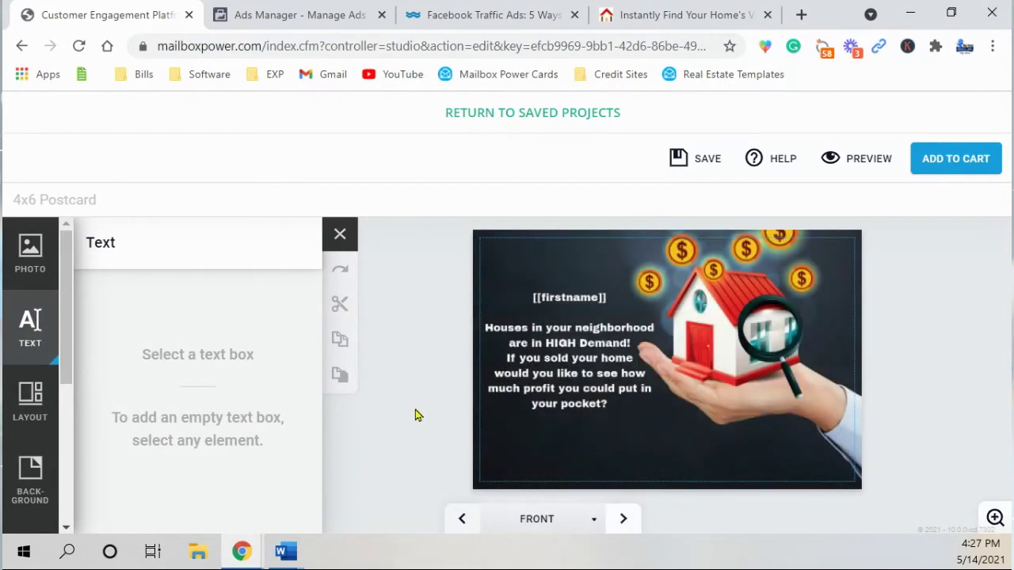